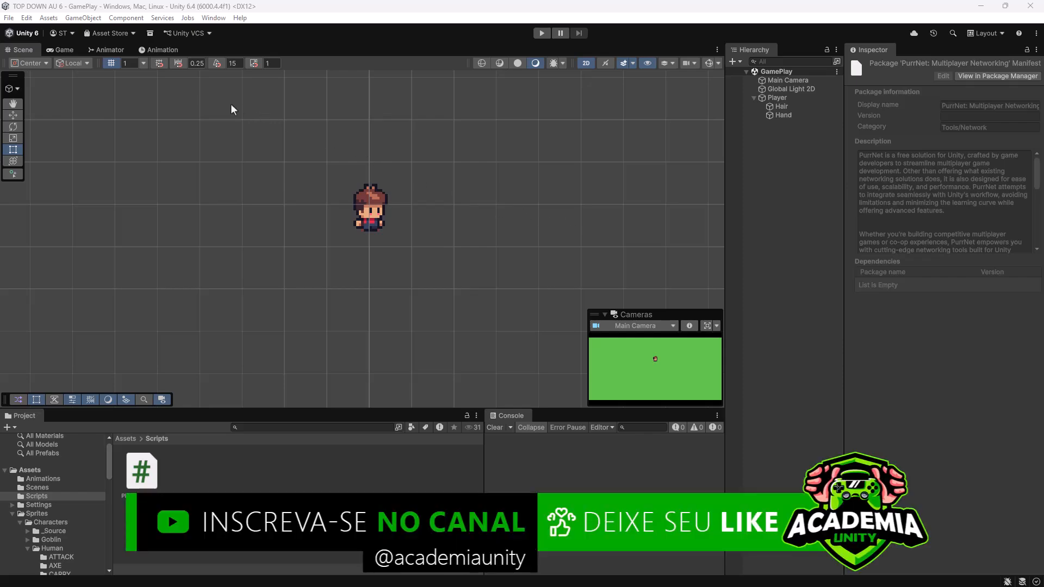
- Find the Cinemachine package among all project packages in the Package Manager and update it to version 3.1.6
{"action": "left_click", "coordinate": [151, 33]}
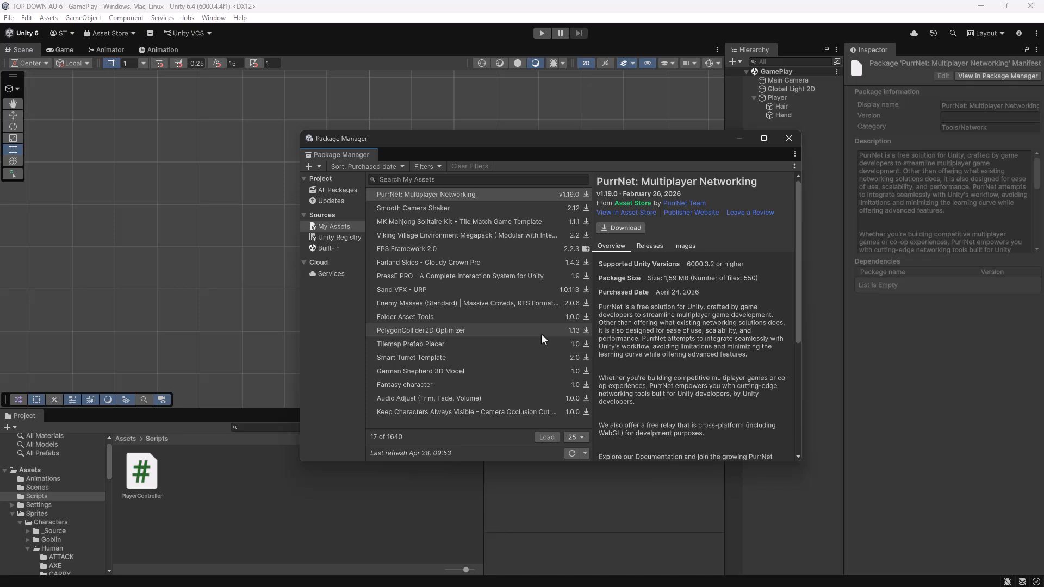
{"action": "left_click", "coordinate": [334, 190]}
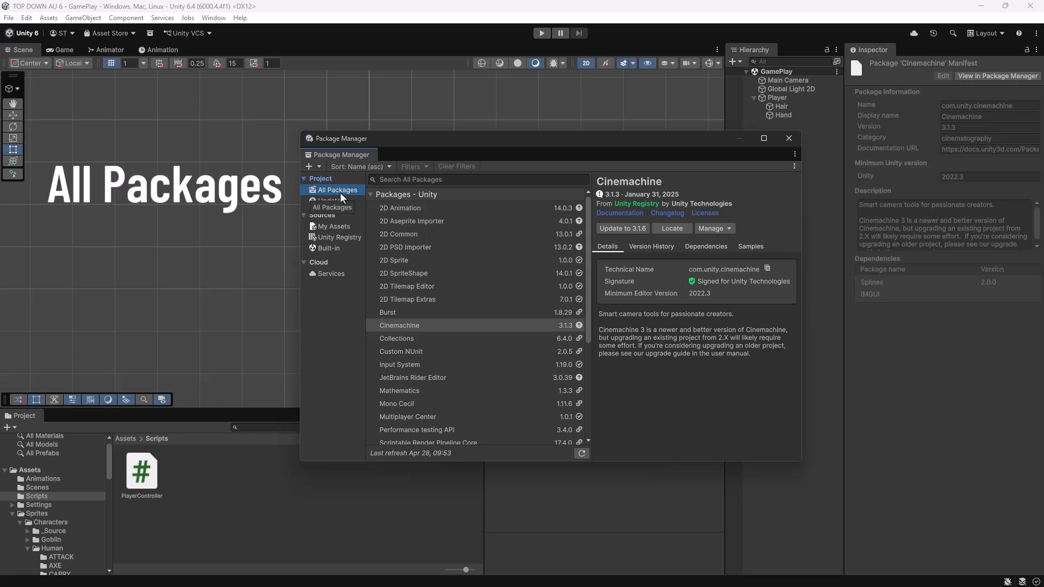
{"action": "left_click", "coordinate": [405, 181]}
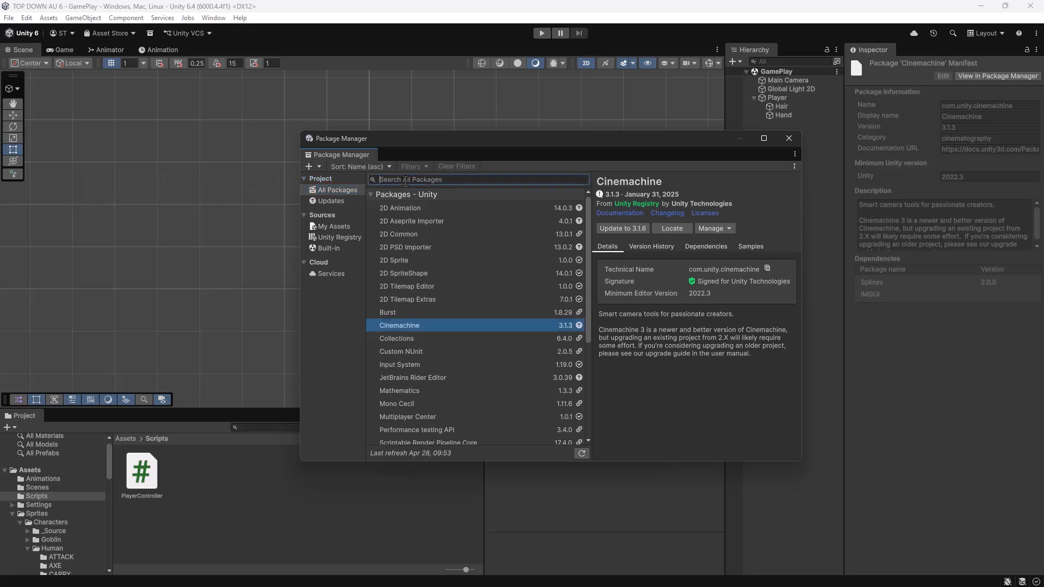
{"action": "type", "text": "cine"}
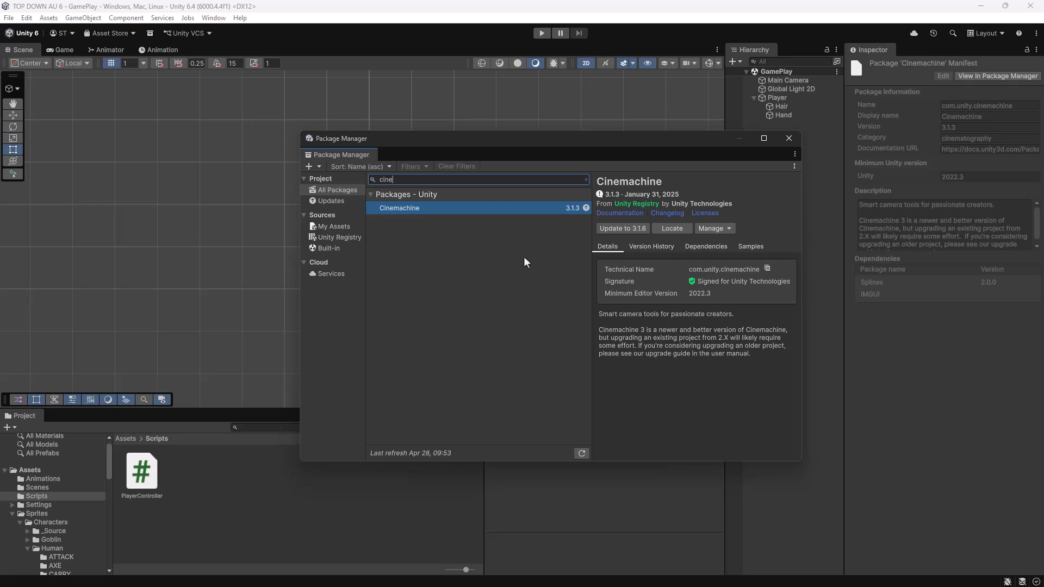
{"action": "left_click", "coordinate": [622, 229]}
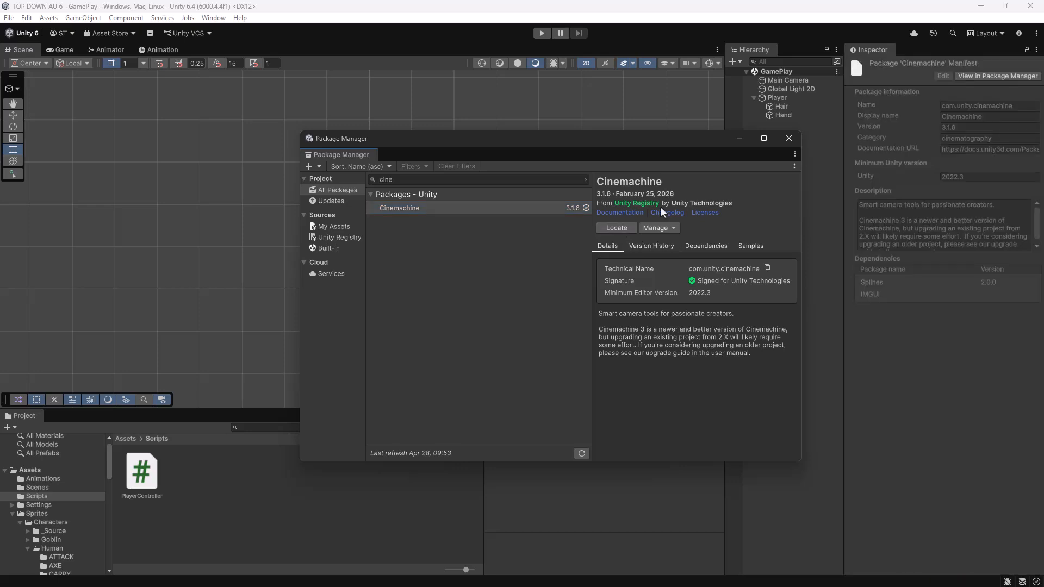
{"action": "left_click", "coordinate": [789, 139]}
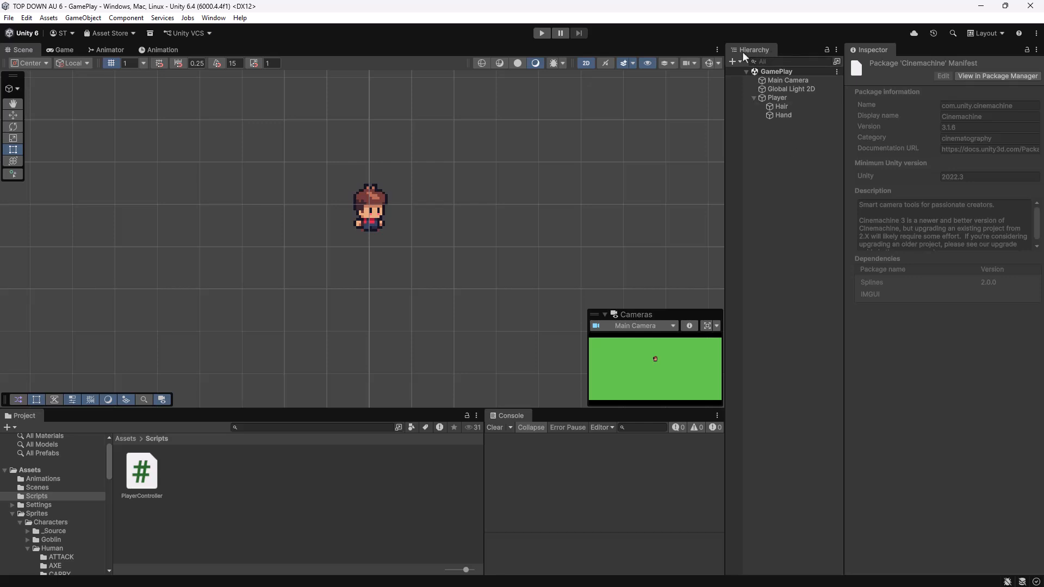
- Add a Cinemachine targeted 2D Camera to the GamePlay scene, keeping its default name
{"action": "right_click", "coordinate": [769, 177]}
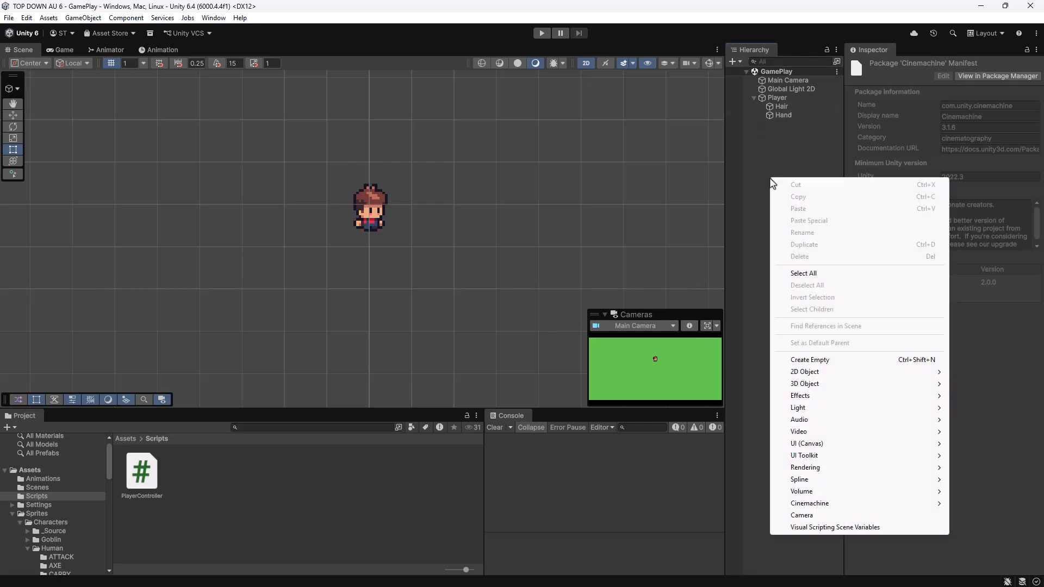
{"action": "mouse_move", "coordinate": [793, 503]}
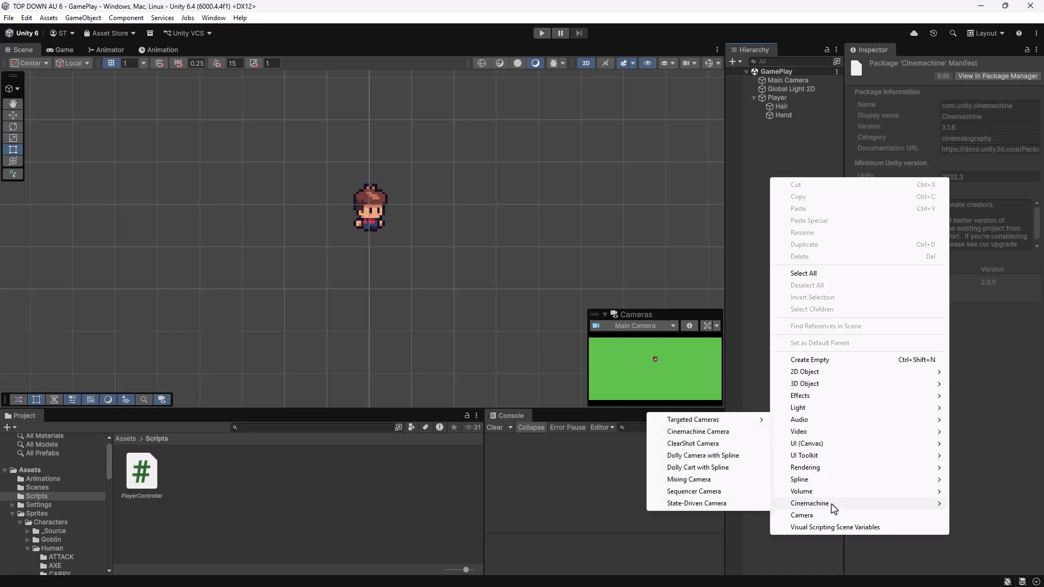
{"action": "mouse_move", "coordinate": [712, 423]}
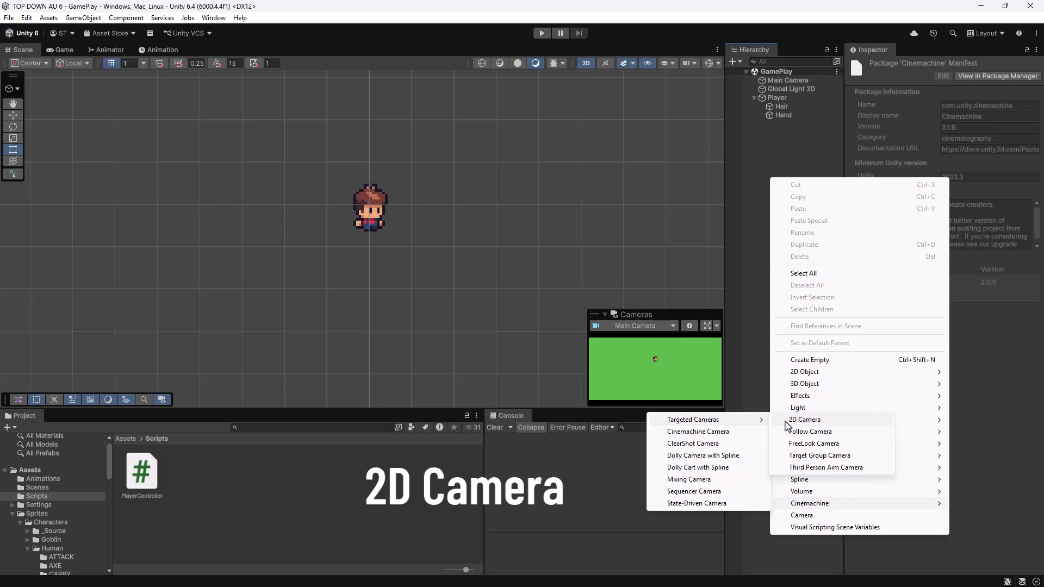
{"action": "left_click", "coordinate": [806, 420]}
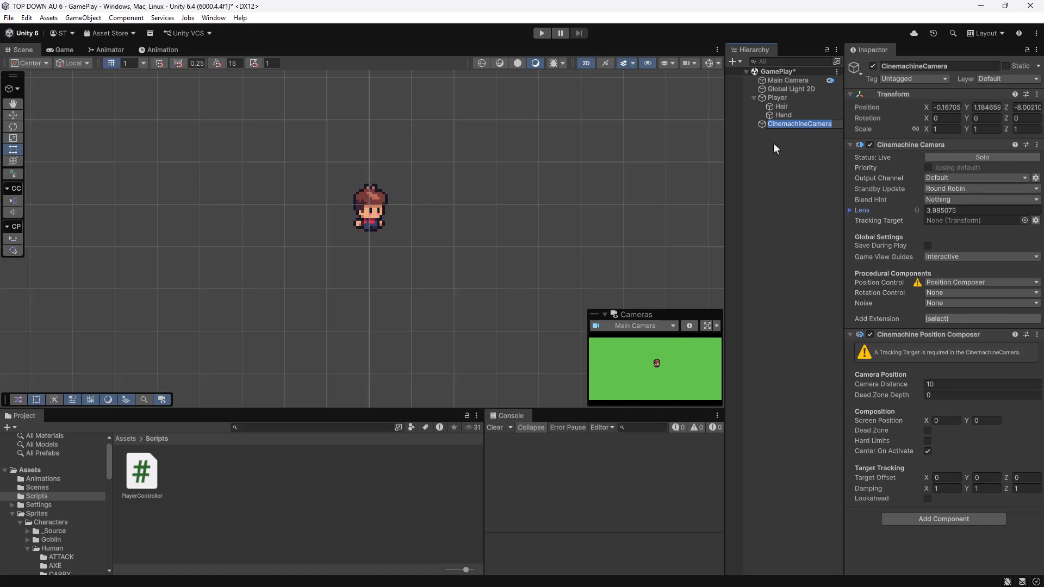
{"action": "key", "text": "Return"}
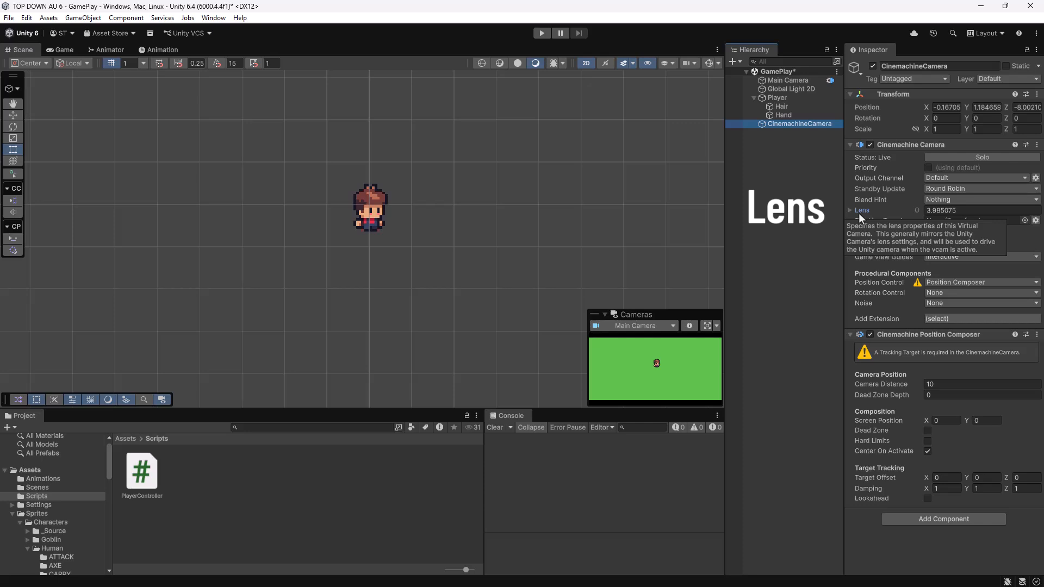
- Set the Cinemachine camera's lens size to 6
{"action": "left_click", "coordinate": [966, 210]}
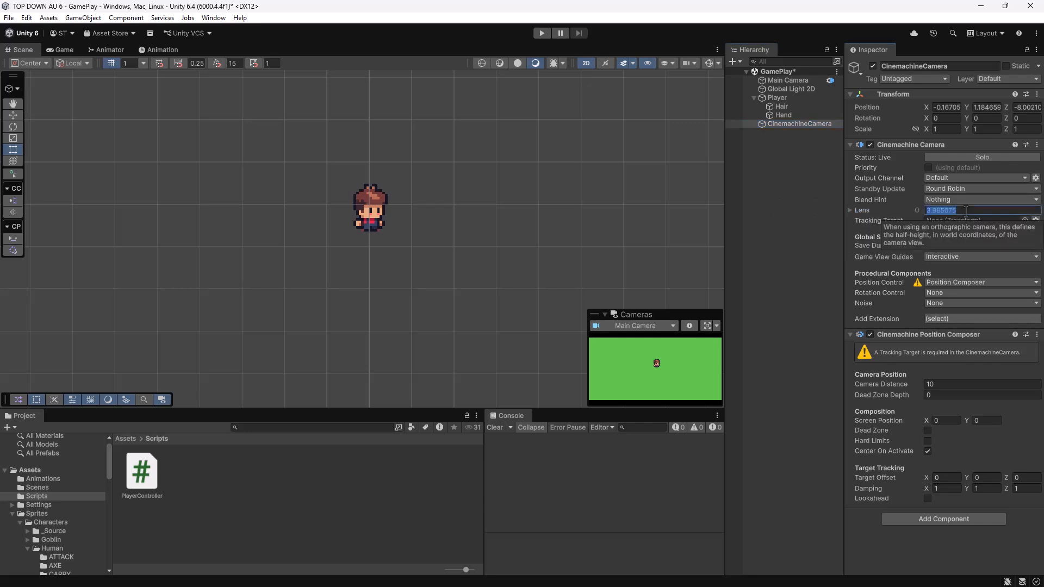
{"action": "left_click", "coordinate": [965, 211]}
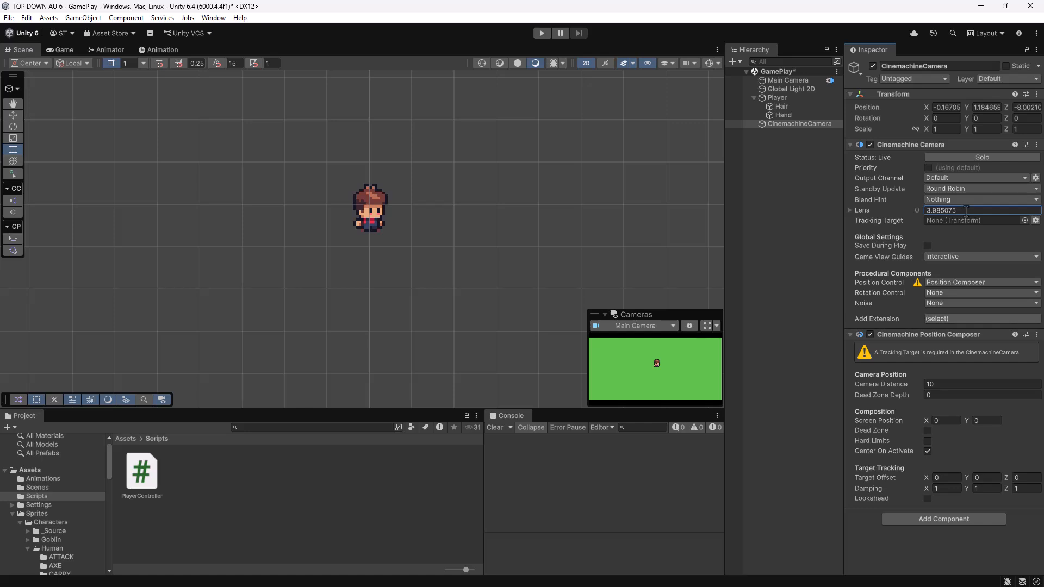
{"action": "left_click_drag", "start_coordinate": [904, 210], "coordinate": [903, 210]}
{"action": "type", "text": "6"}
- Try a lens size of 1 on the Cinemachine camera and return it to 6
{"action": "double_click", "coordinate": [942, 210]}
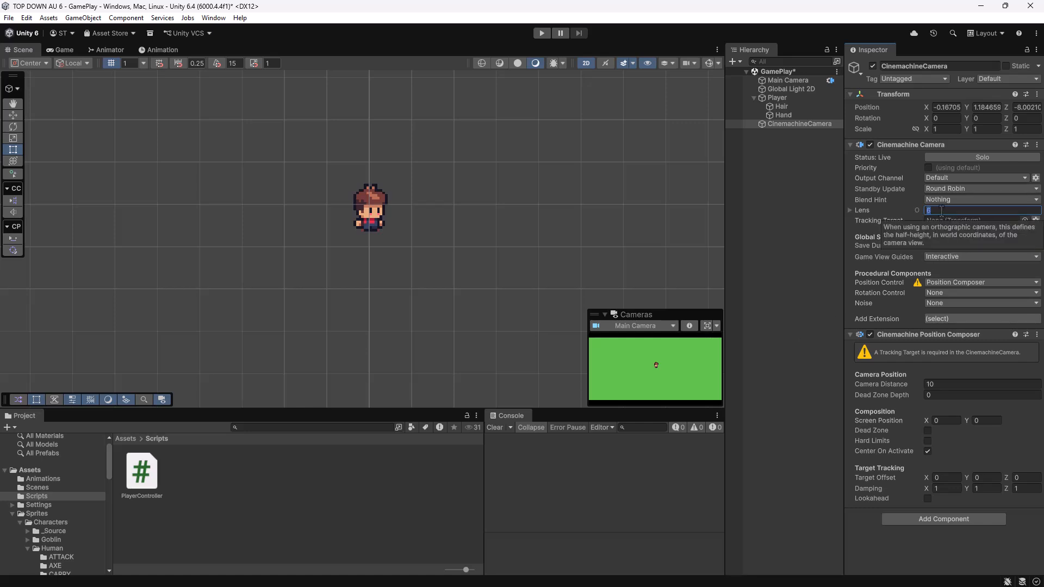
{"action": "type", "text": "1"}
{"action": "key", "text": "Return"}
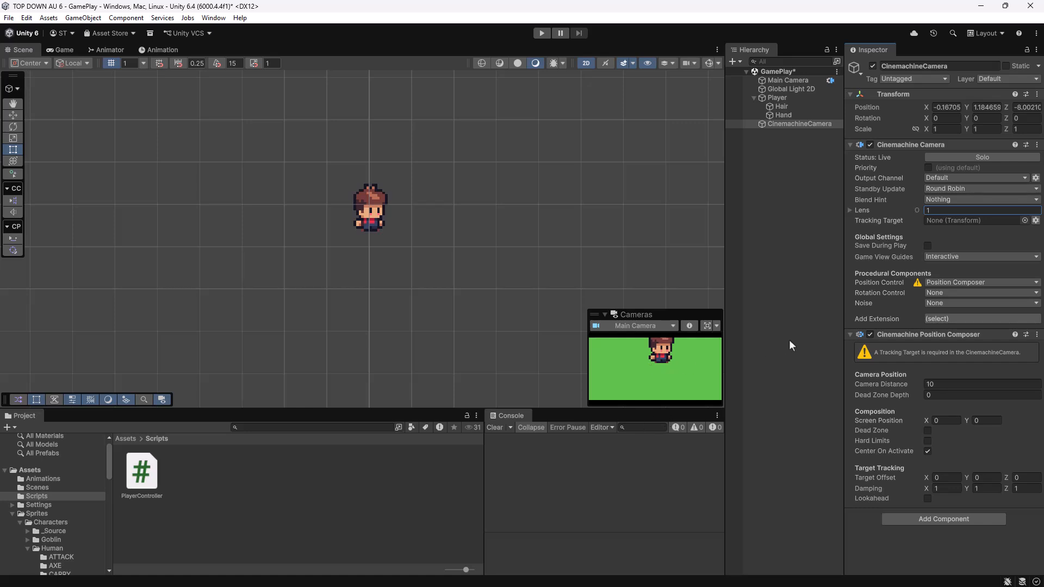
{"action": "key", "text": "BackSpace"}
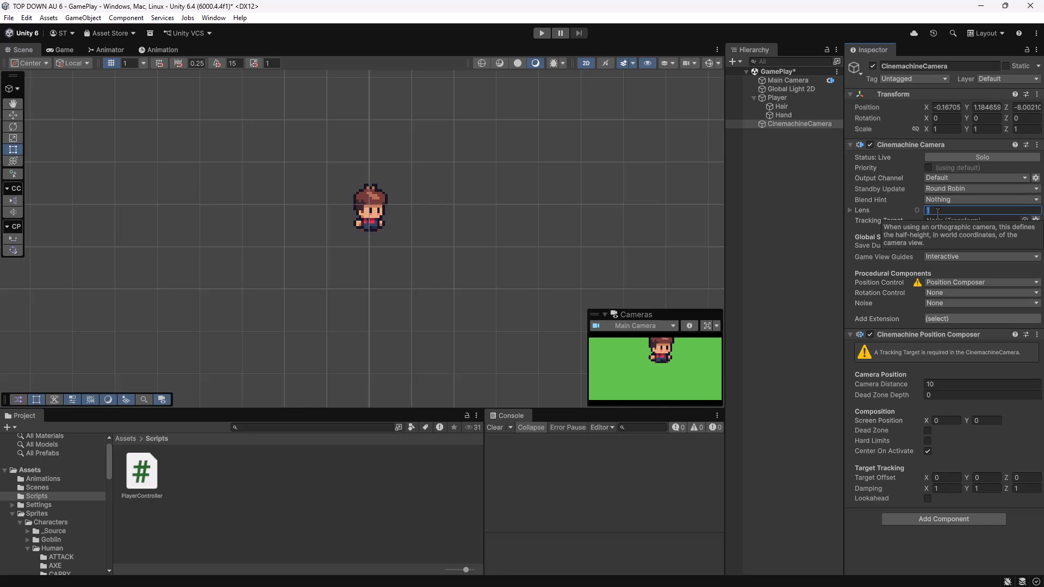
{"action": "type", "text": "6"}
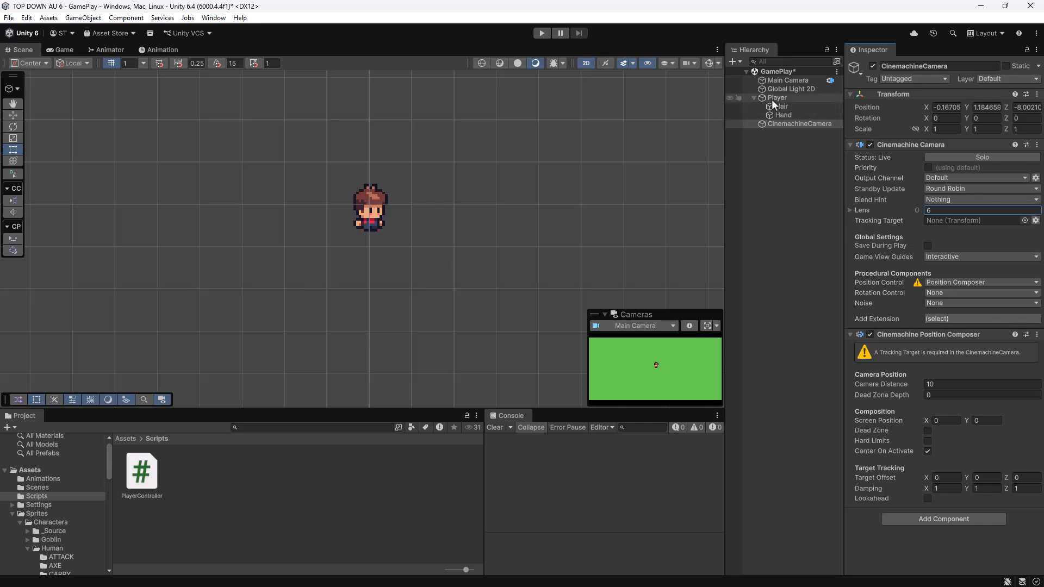
- Assign the Player object as the Cinemachine camera's Tracking Target and save the scene
{"action": "left_click_drag", "start_coordinate": [775, 99], "coordinate": [955, 221]}
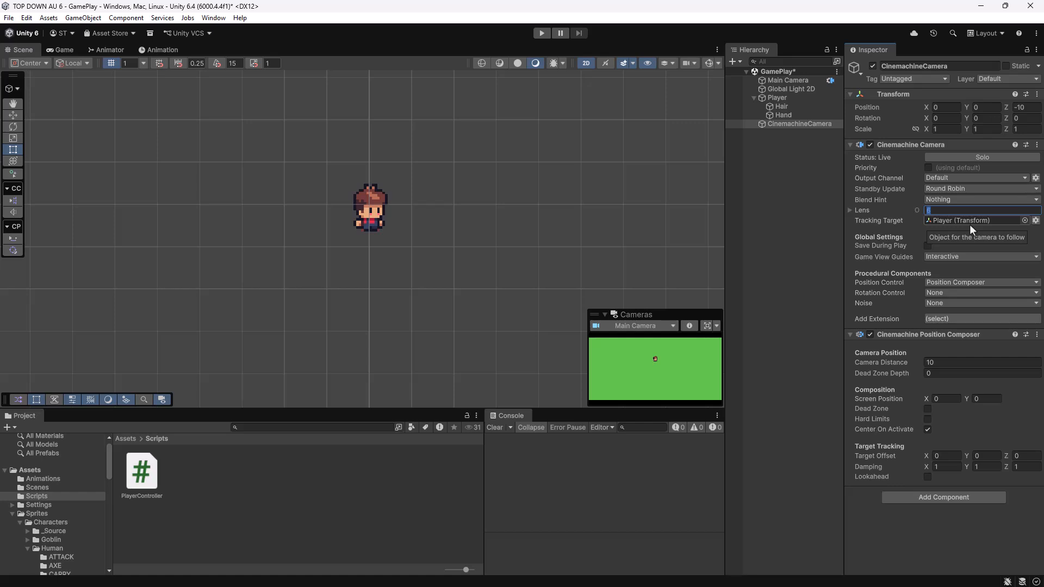
{"action": "key", "text": "ctrl+s"}
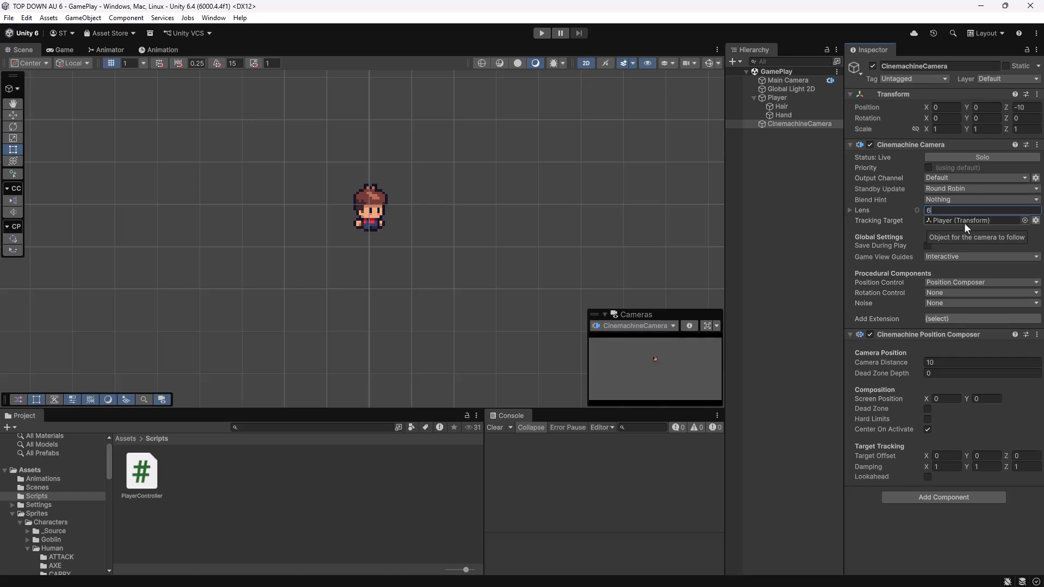
- Play-test the scene by walking the player in all directions to check the camera follow, and stop play mode
{"action": "left_click", "coordinate": [542, 33]}
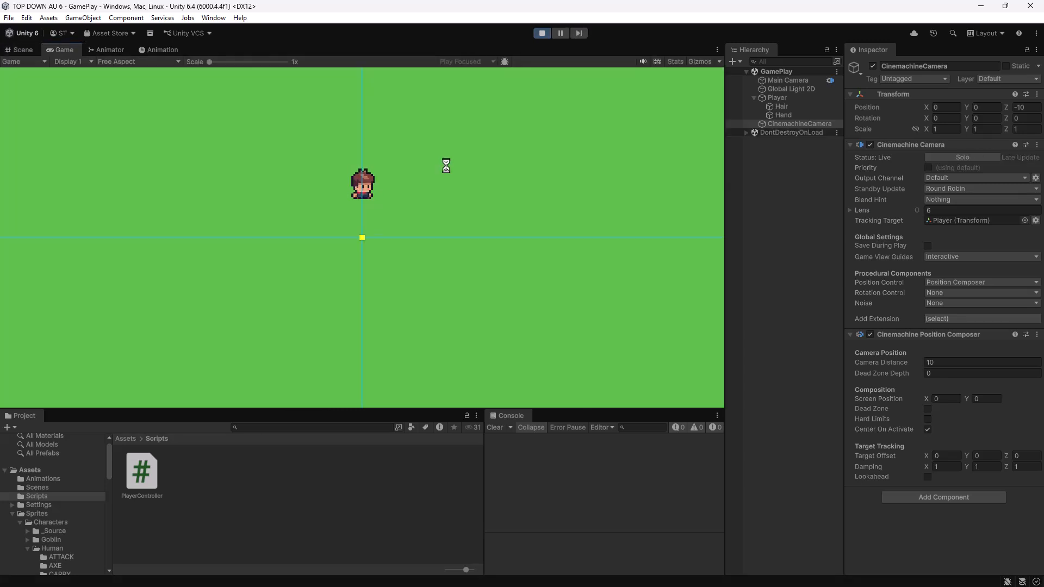
{"action": "key", "text": "a"}
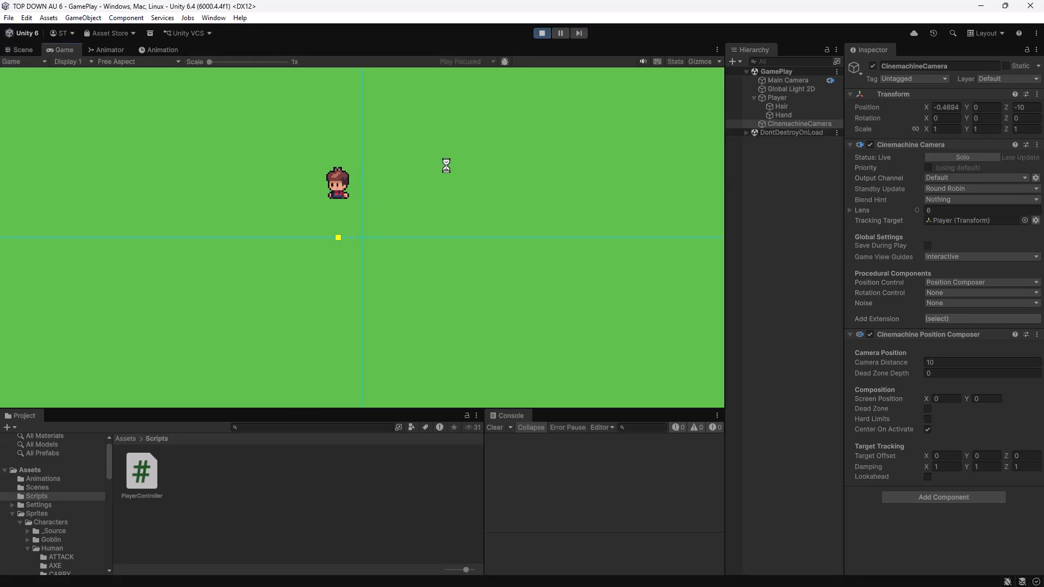
{"action": "key", "text": "d"}
{"action": "key", "text": "s"}
{"action": "key", "text": "a"}
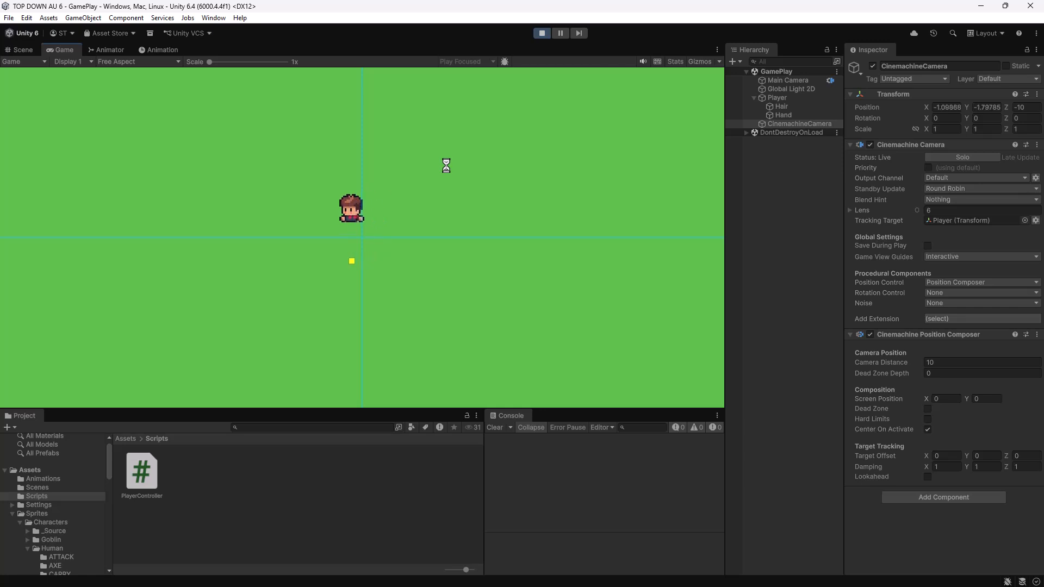
{"action": "key", "text": "a"}
{"action": "key", "text": "s"}
{"action": "key", "text": "d"}
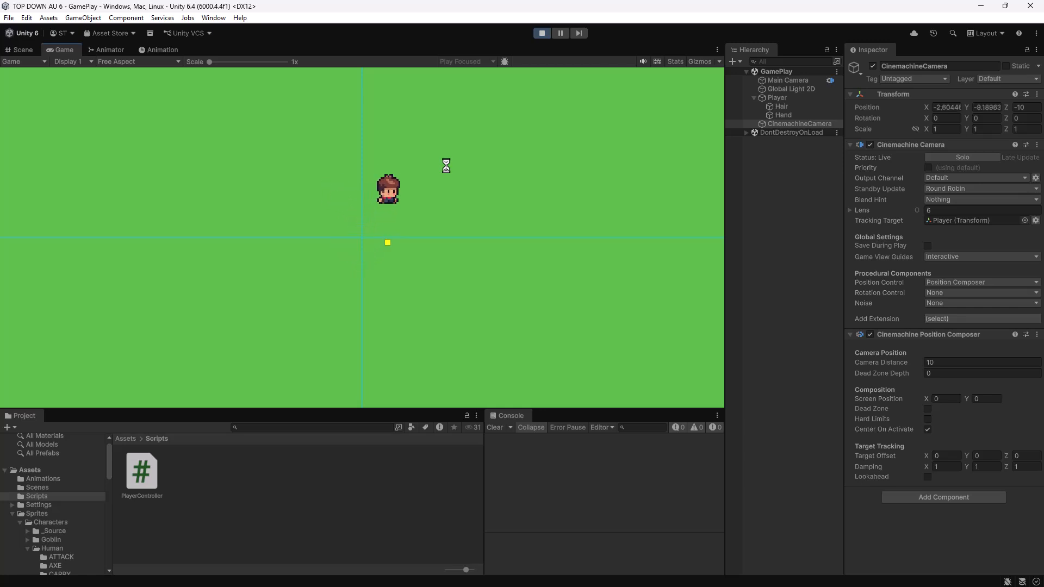
{"action": "key", "text": "w"}
{"action": "key", "text": "s"}
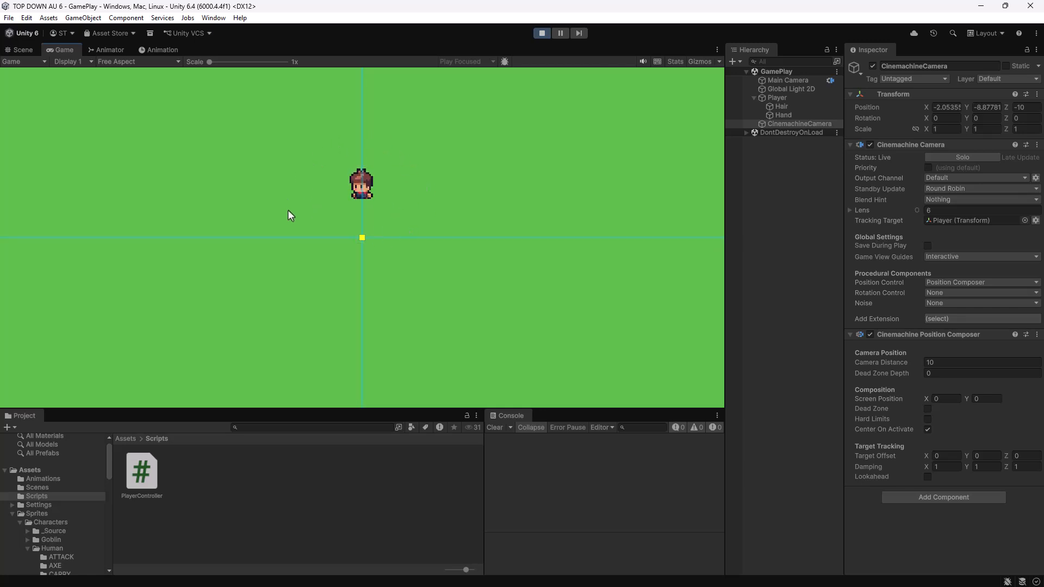
{"action": "left_click", "coordinate": [541, 33]}
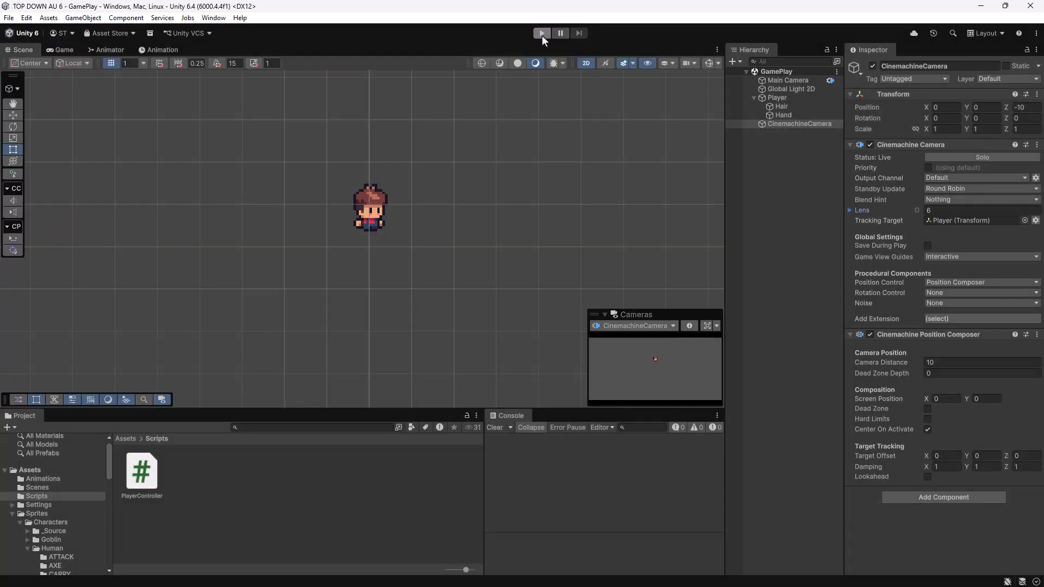
- Set the Y Target Offset of the CinemachineCamera's Position Composer to 1.3
{"action": "left_click", "coordinate": [378, 195]}
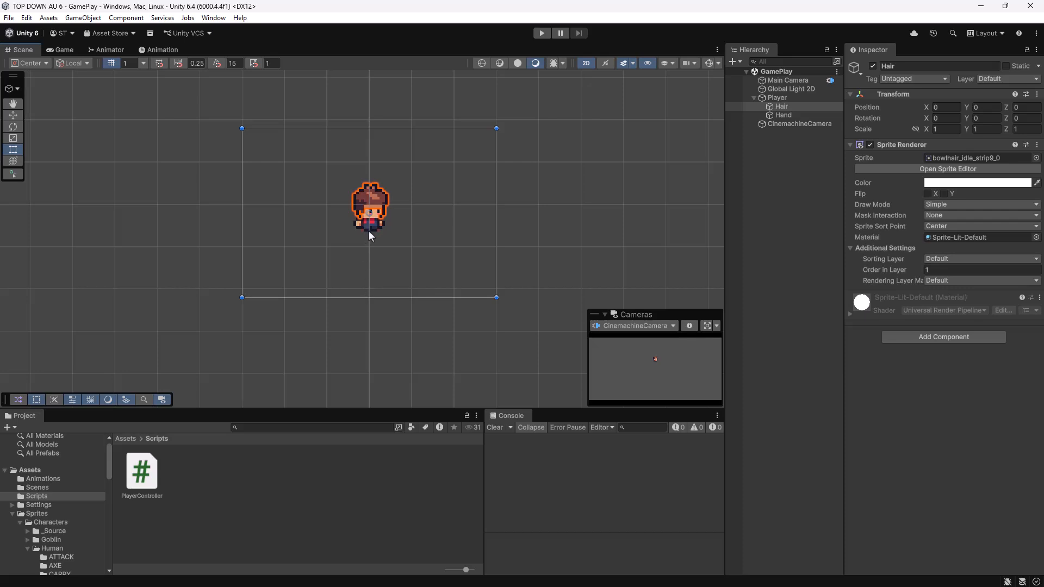
{"action": "left_click", "coordinate": [781, 124]}
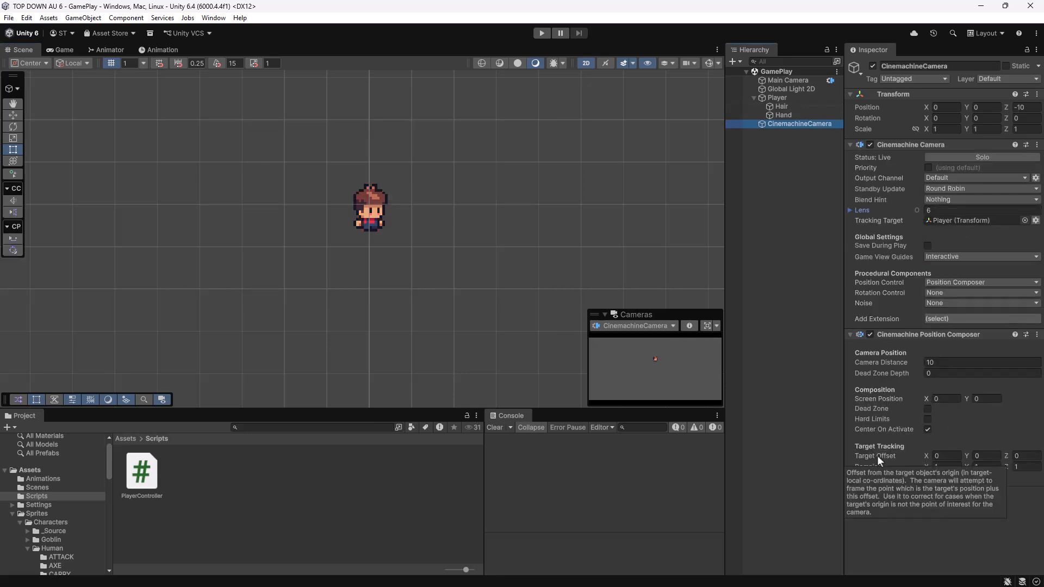
{"action": "left_click", "coordinate": [995, 456]}
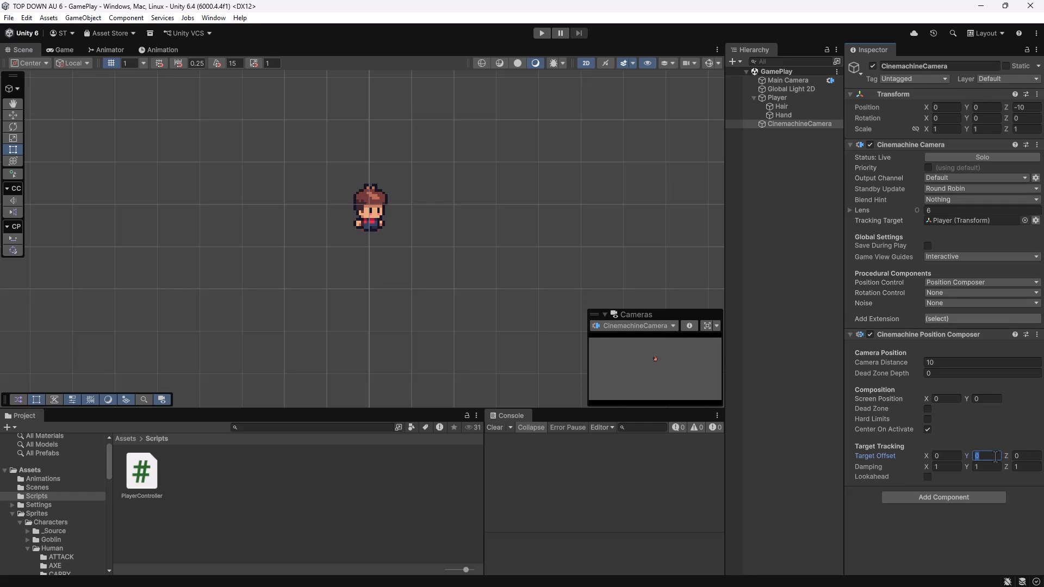
{"action": "type", "text": "1.3"}
- Play-test the scene by walking the player left and right to check the camera framing, and stop play mode
{"action": "left_click", "coordinate": [540, 33]}
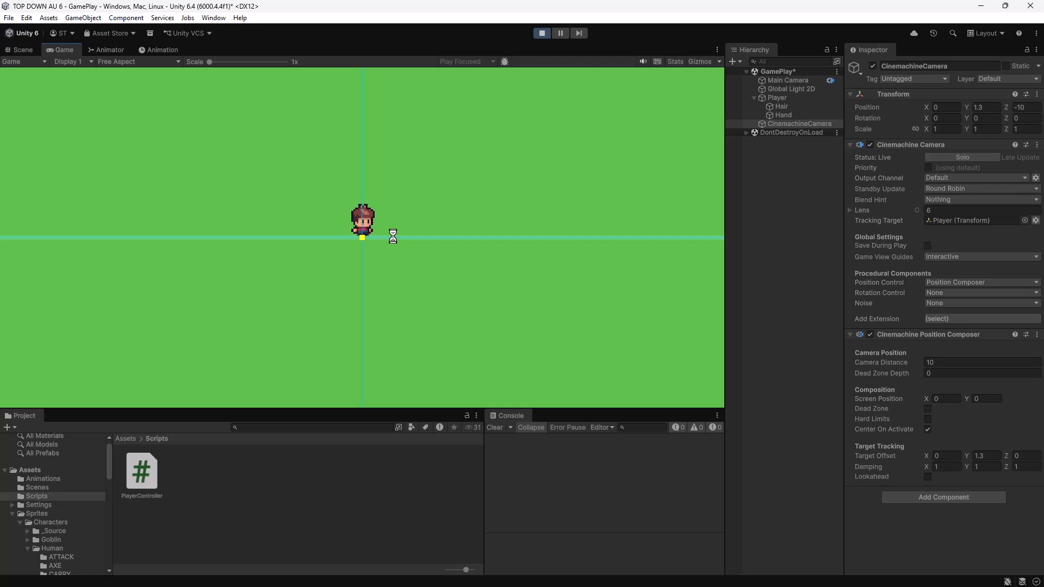
{"action": "key", "text": "a"}
{"action": "key", "text": "d"}
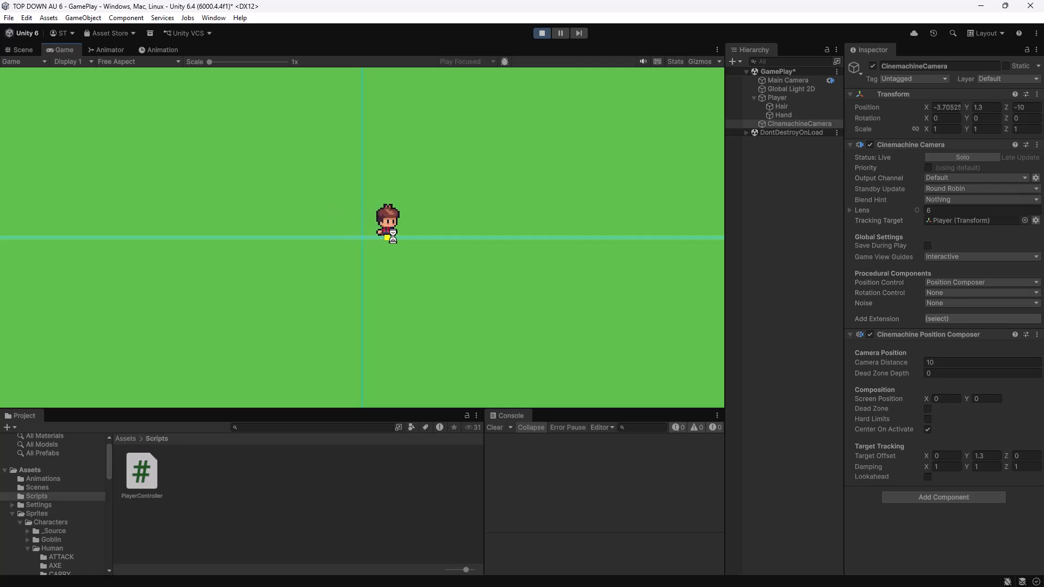
{"action": "key", "text": "a"}
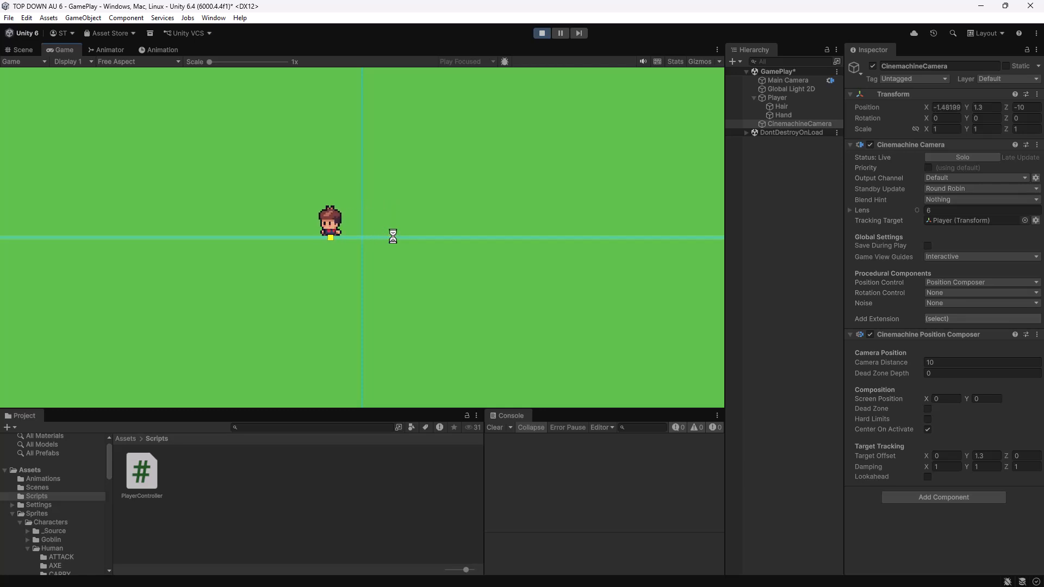
{"action": "key", "text": "d"}
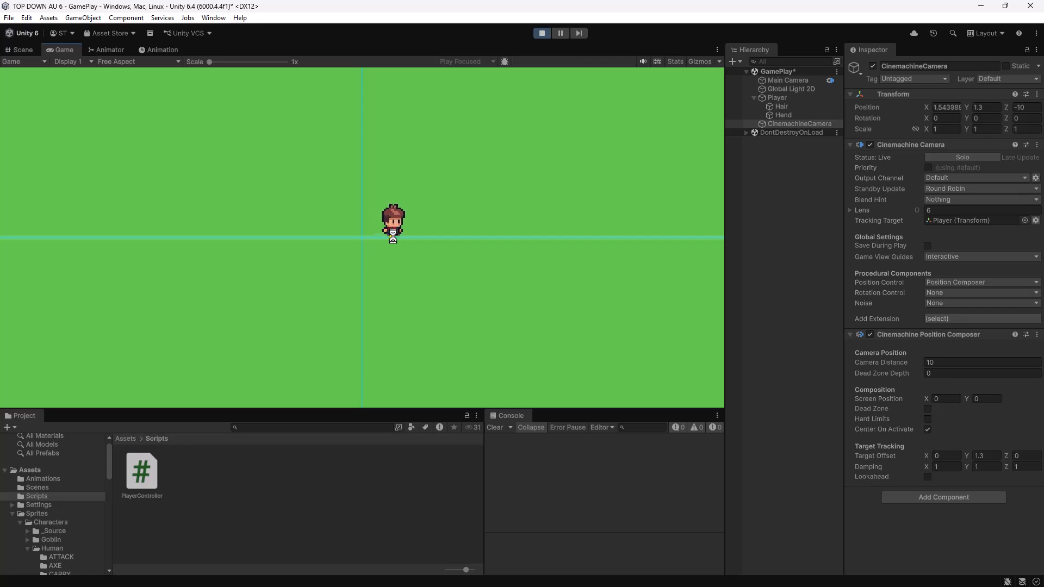
{"action": "key", "text": "a"}
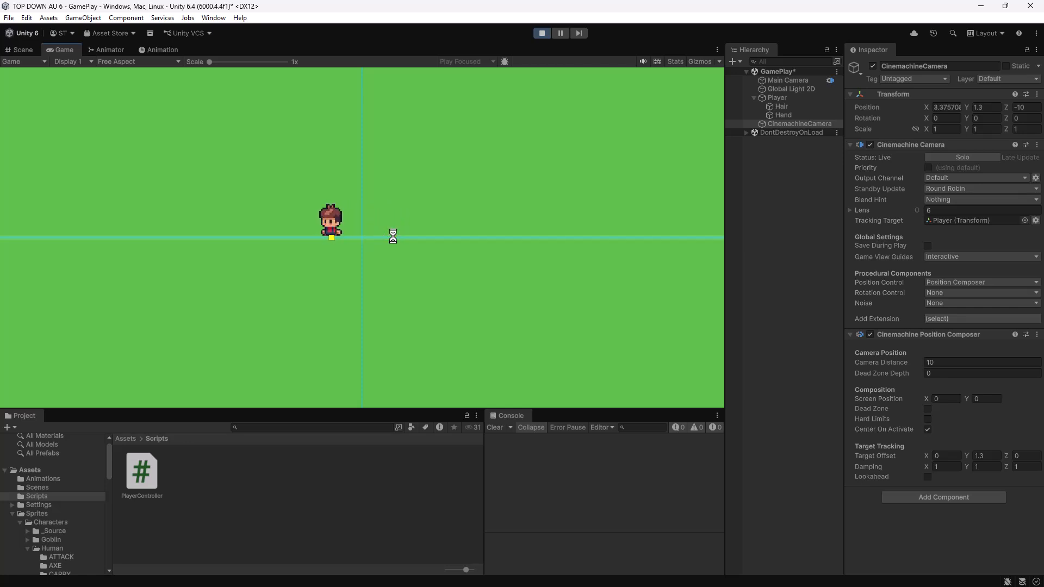
{"action": "key", "text": "a"}
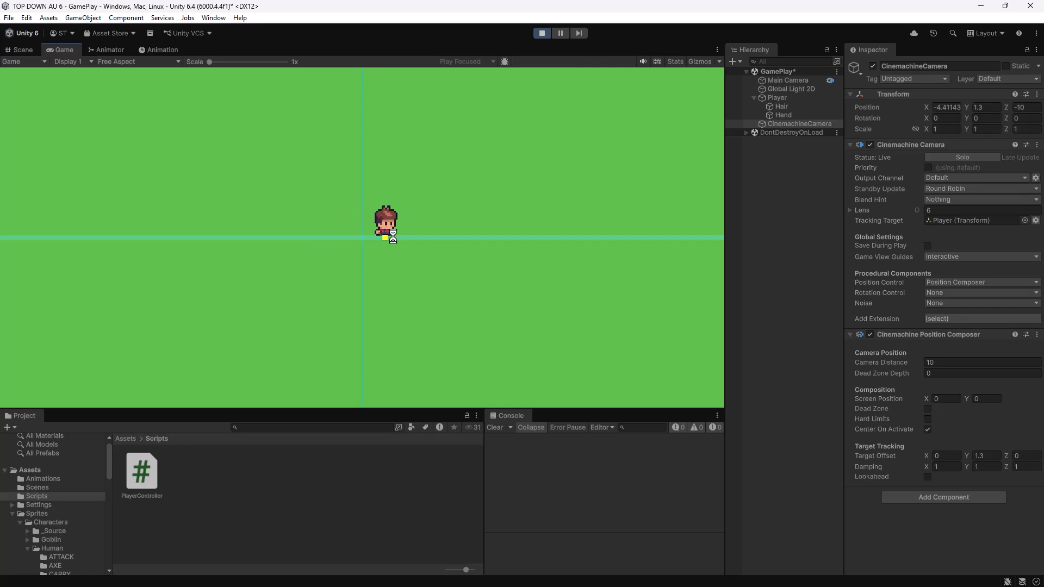
{"action": "key", "text": "d"}
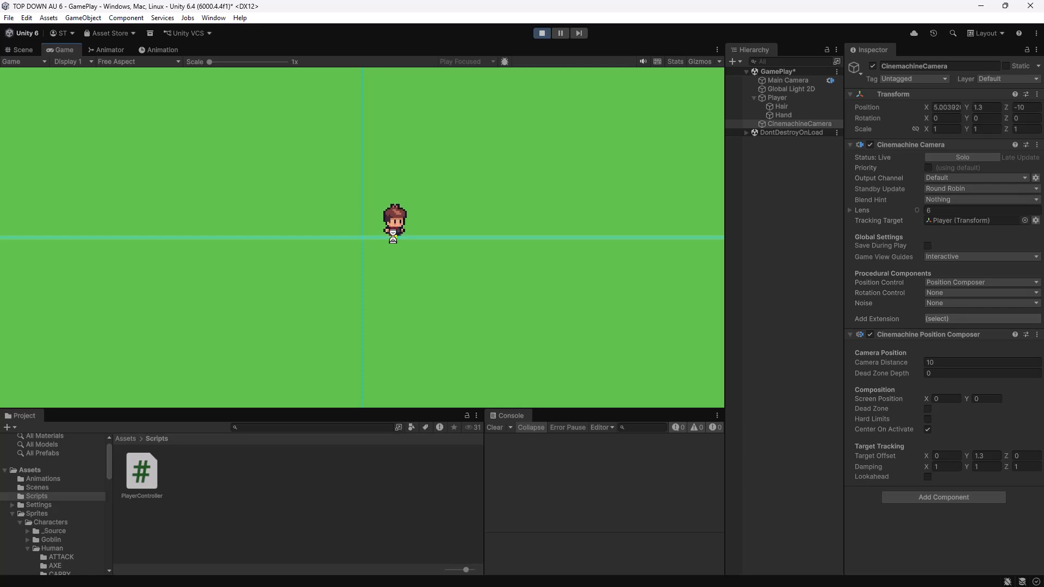
{"action": "key", "text": "a"}
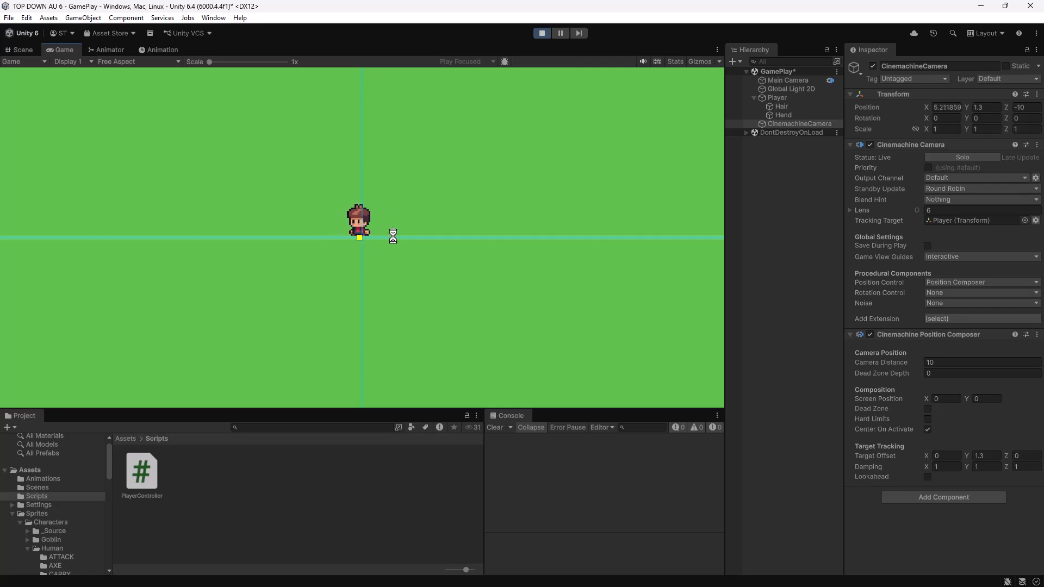
{"action": "key", "text": "d"}
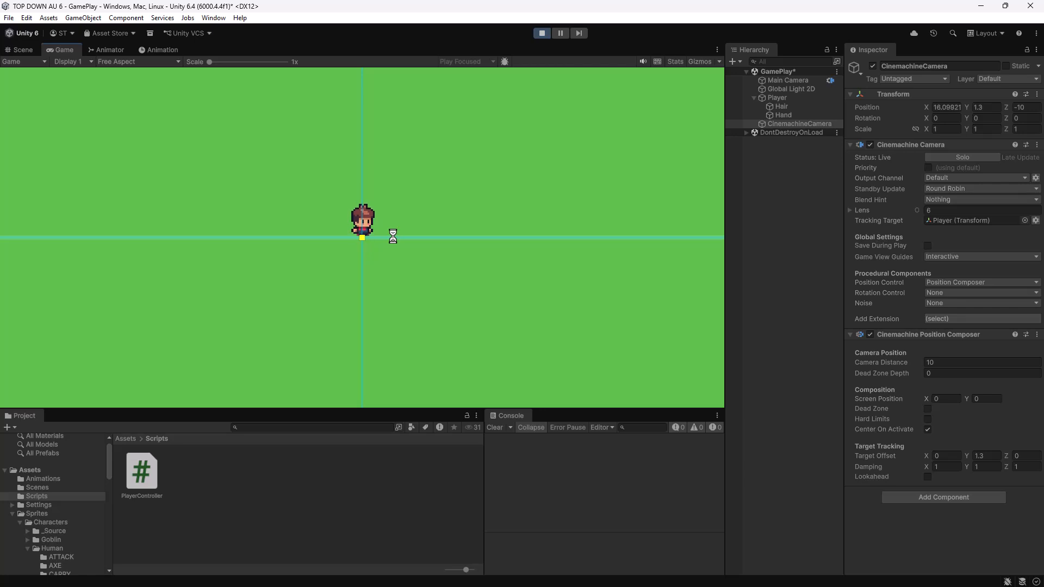
{"action": "left_click", "coordinate": [541, 34]}
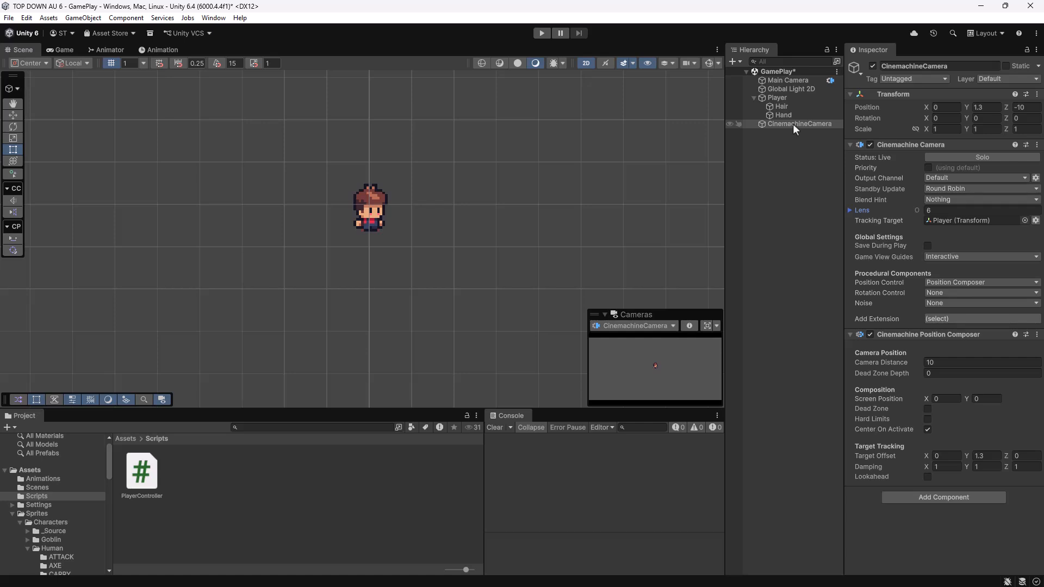
- Set the Update Method of the Main Camera's Cinemachine Brain to Fixed Update and save the scene
{"action": "left_click", "coordinate": [798, 80]}
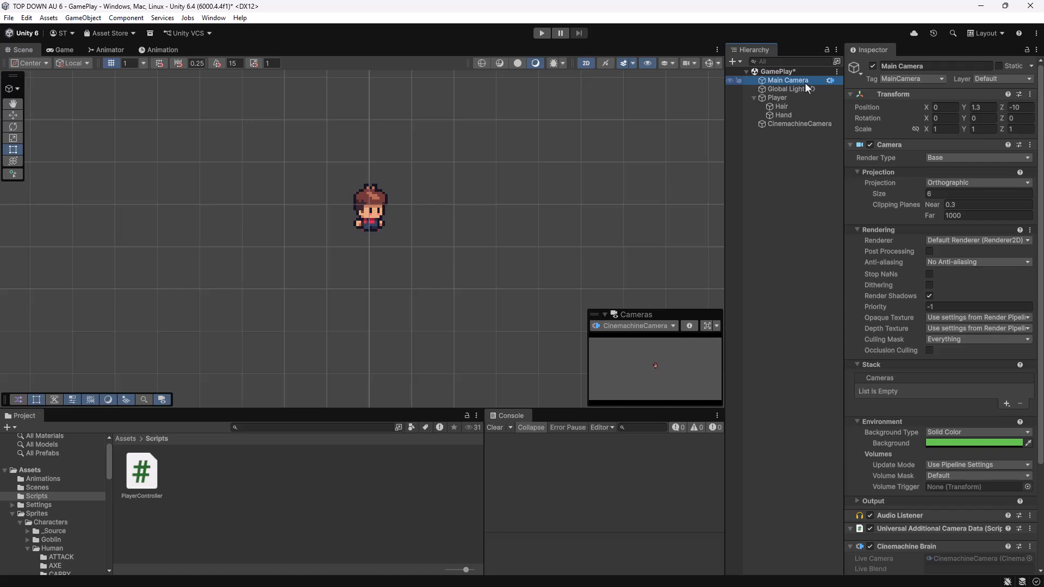
{"action": "scroll", "coordinate": [985, 375], "scroll_direction": "down", "scroll_amount": 5}
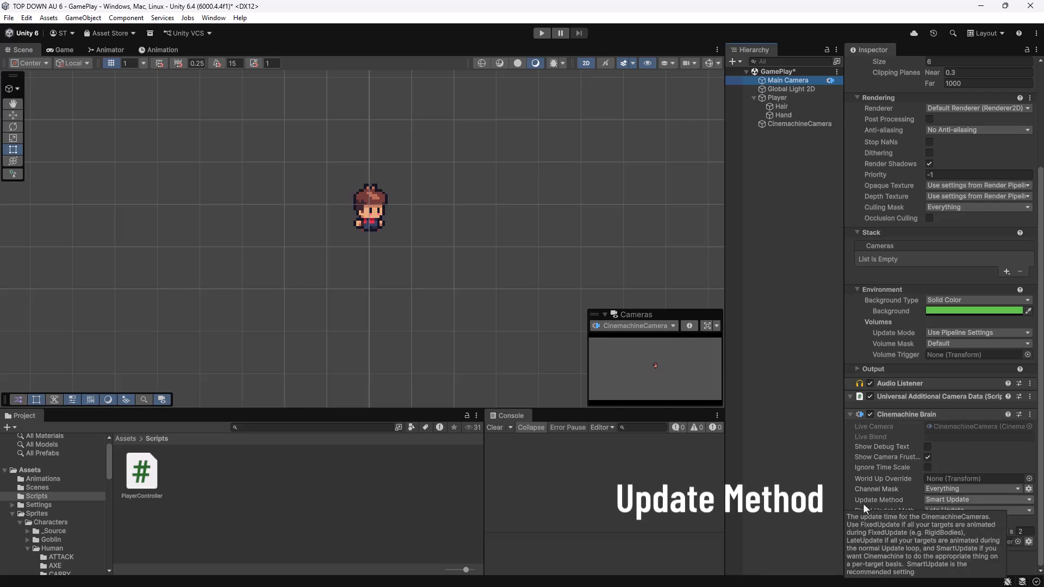
{"action": "left_click", "coordinate": [979, 498]}
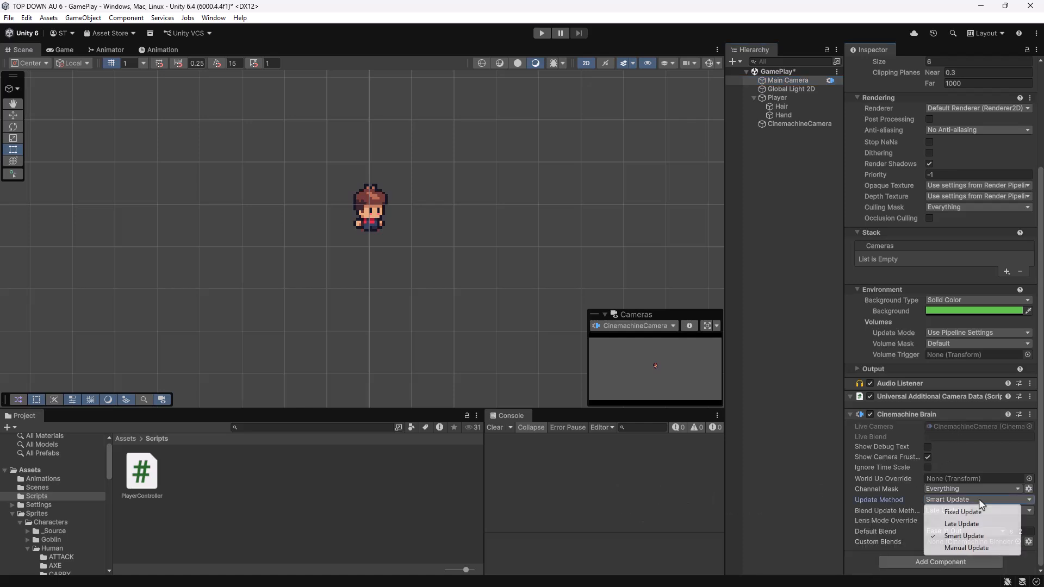
{"action": "left_click", "coordinate": [946, 515]}
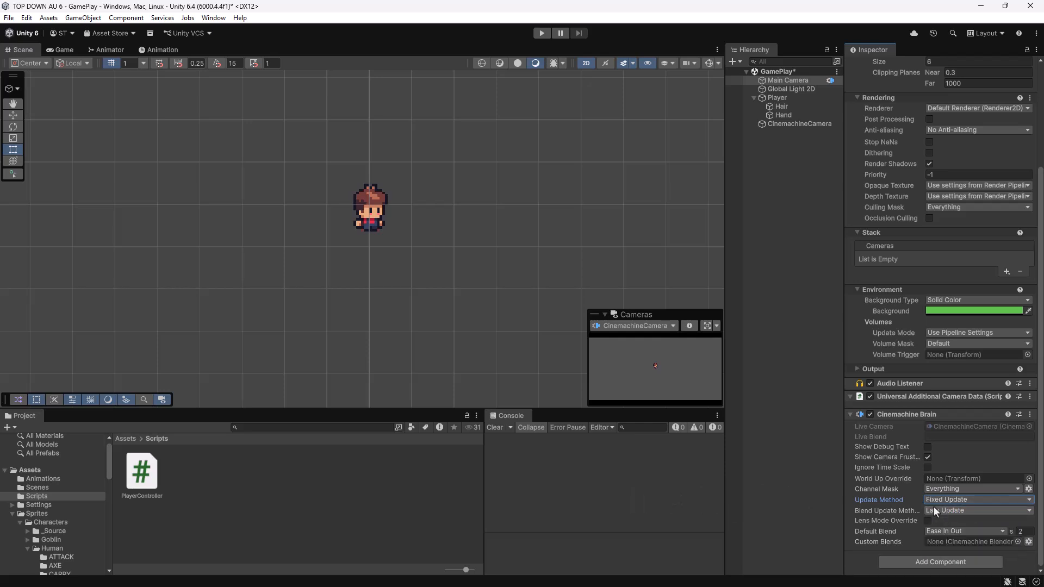
{"action": "key", "text": "ctrl+s"}
- Play-test the camera follow with Fixed Update by walking the player in all directions, and stop play mode
{"action": "left_click", "coordinate": [541, 33]}
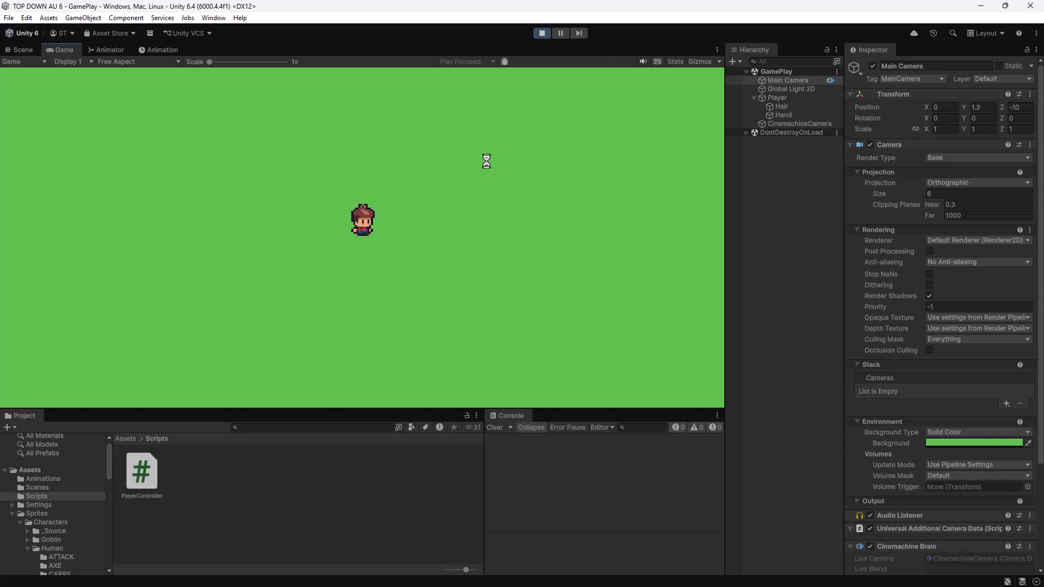
{"action": "key", "text": "a"}
{"action": "key", "text": "s"}
{"action": "key", "text": "d"}
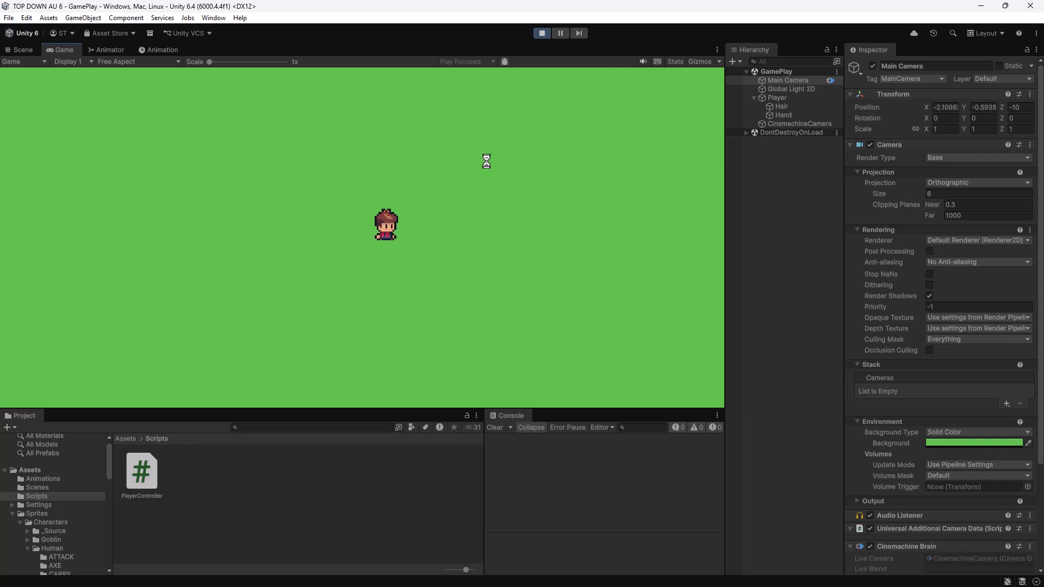
{"action": "key", "text": "d"}
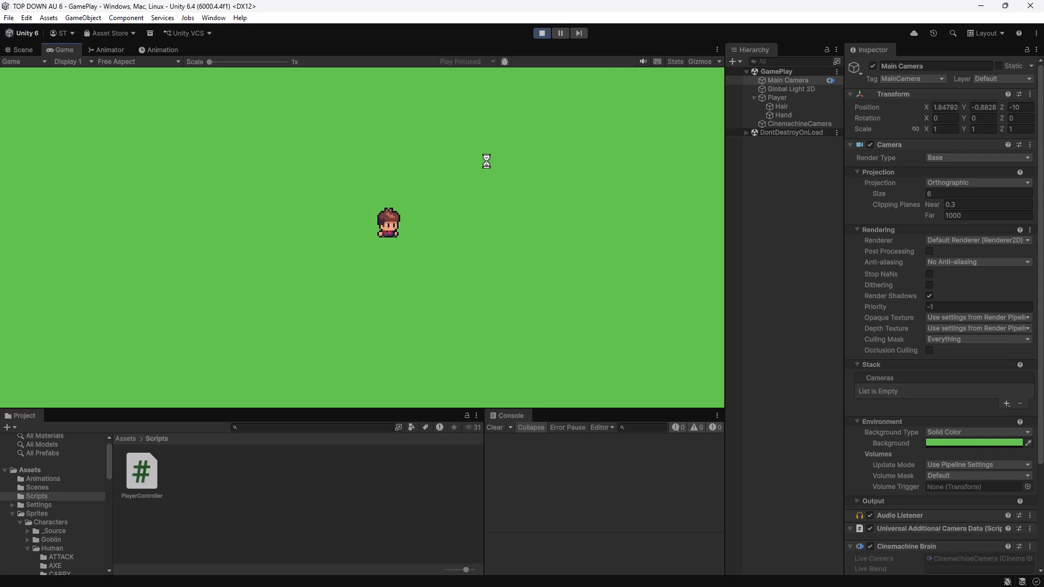
{"action": "key", "text": "s"}
{"action": "key", "text": "a"}
{"action": "key", "text": "w"}
{"action": "key", "text": "d"}
{"action": "key", "text": "s"}
{"action": "key", "text": "a"}
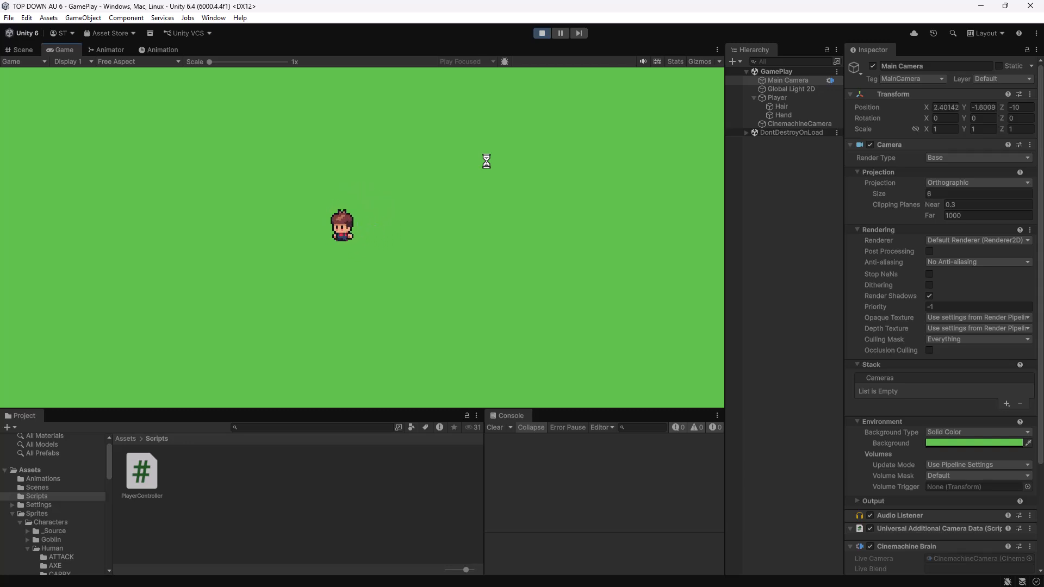
{"action": "key", "text": "d"}
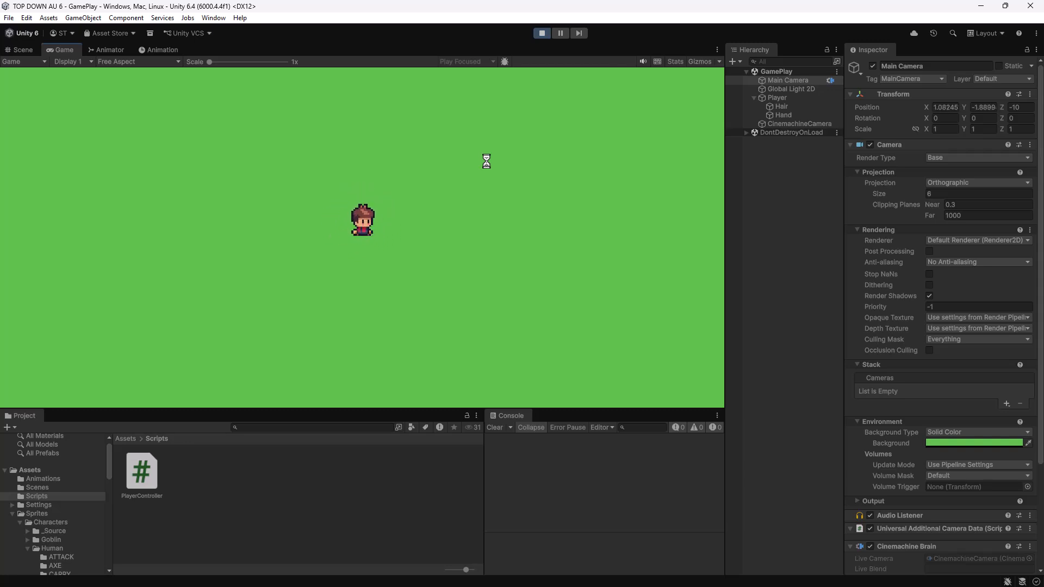
{"action": "left_click", "coordinate": [539, 31]}
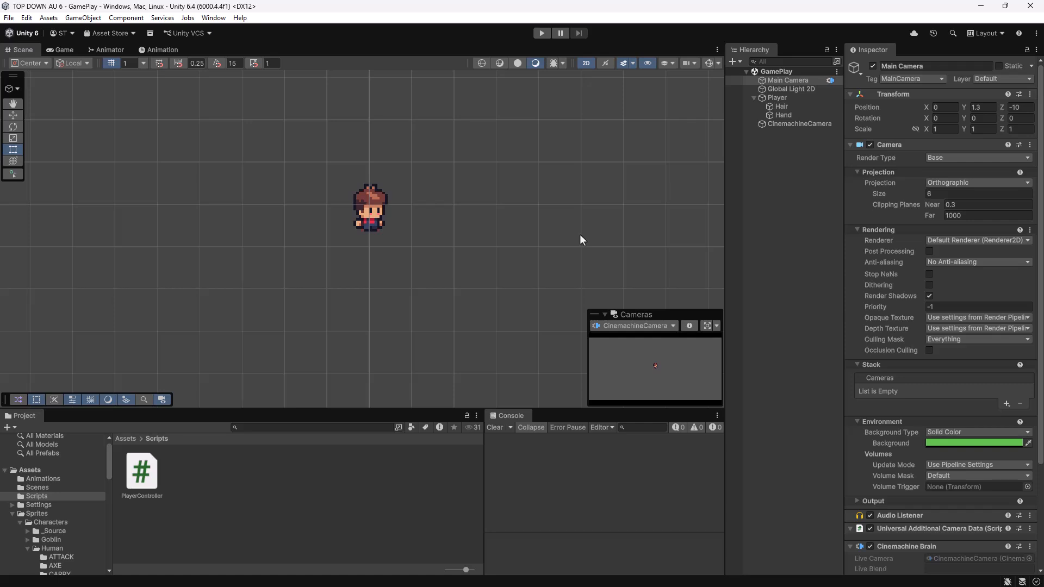
- Open the Y Target Offset of the CinemachineCamera's Position Composer for editing
{"action": "left_click", "coordinate": [792, 123]}
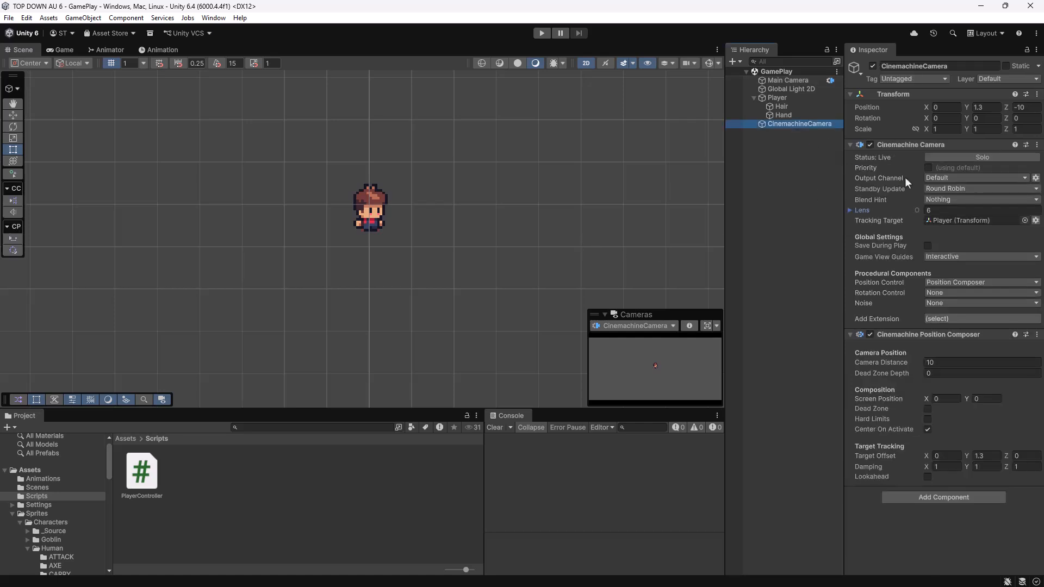
{"action": "mouse_move", "coordinate": [885, 455]}
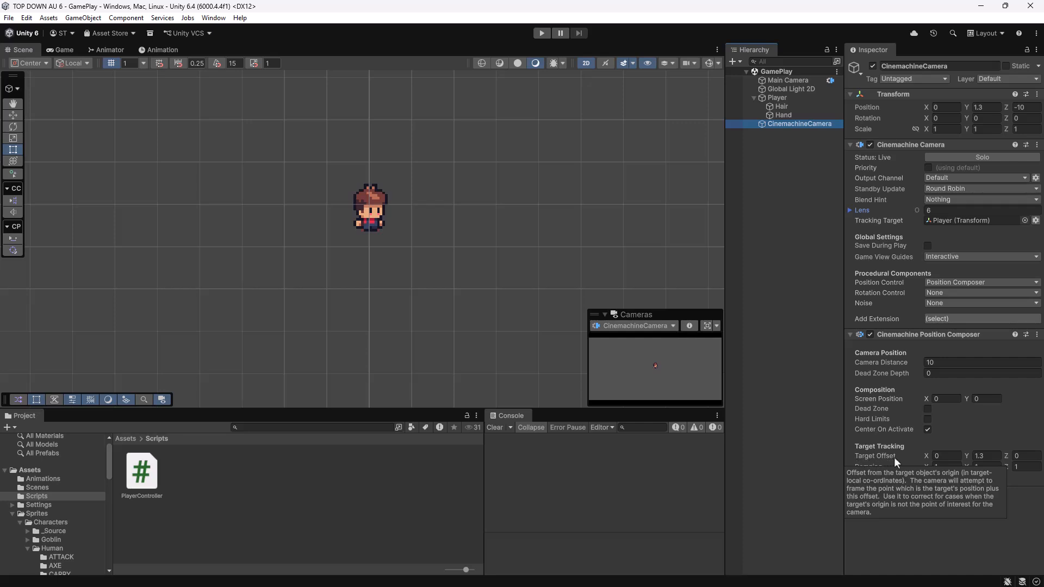
{"action": "left_click", "coordinate": [991, 458]}
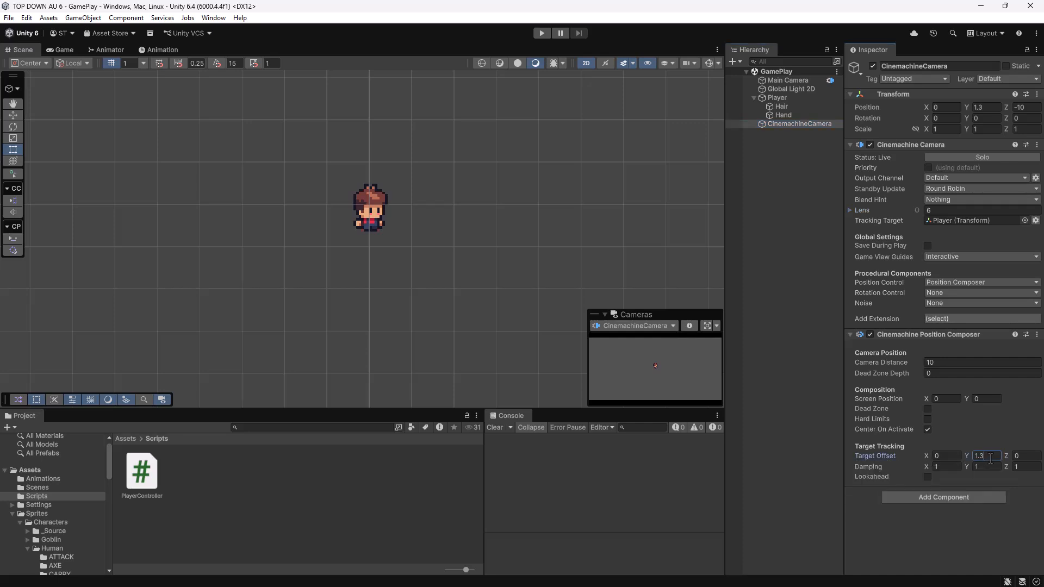